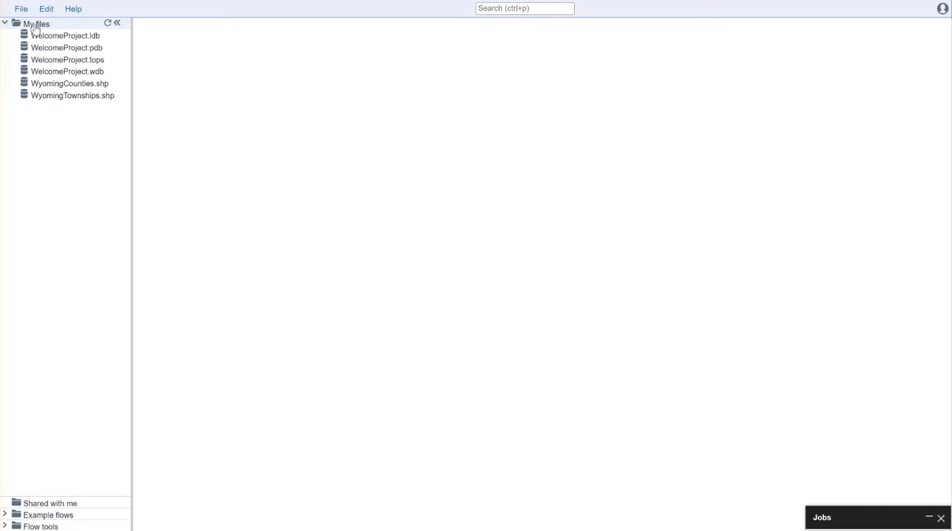
- Create a new folder named WelcomeProject in My files
right_click(35, 28)
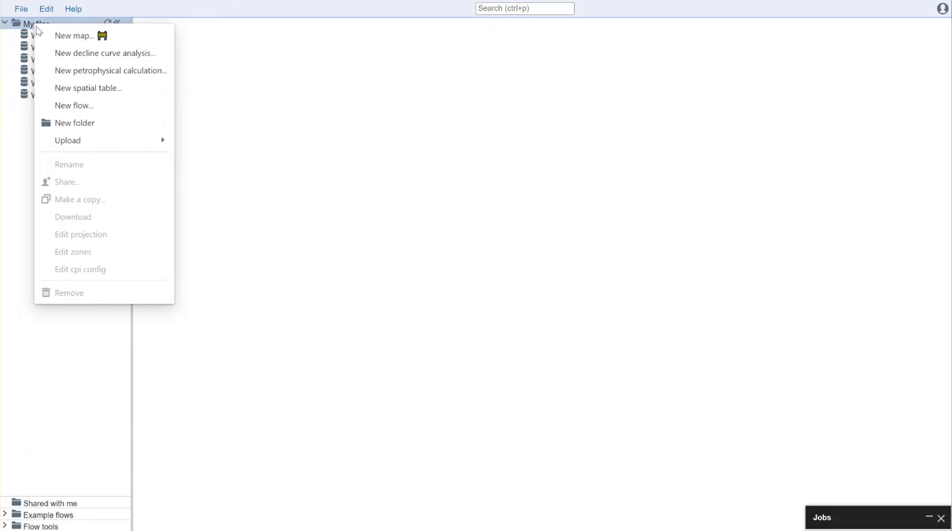
left_click(93, 124)
type("WelcomeProject")
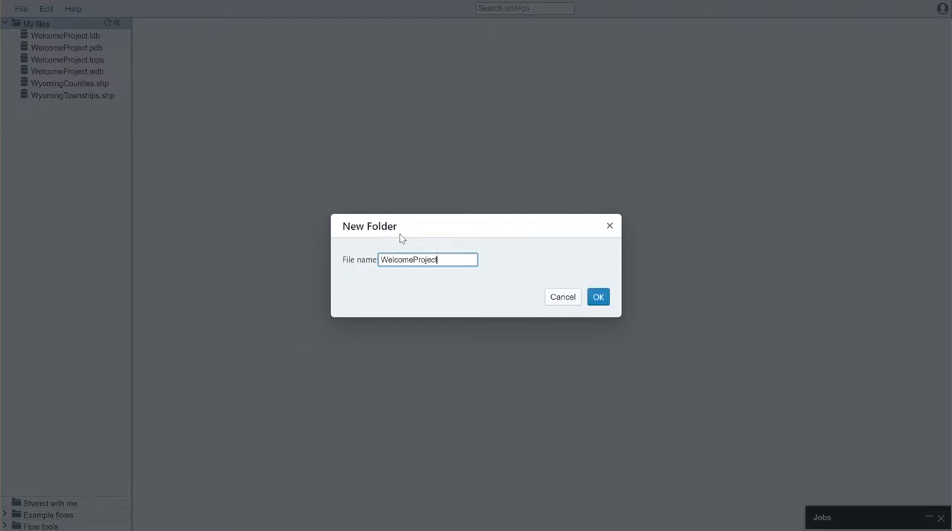
left_click(598, 297)
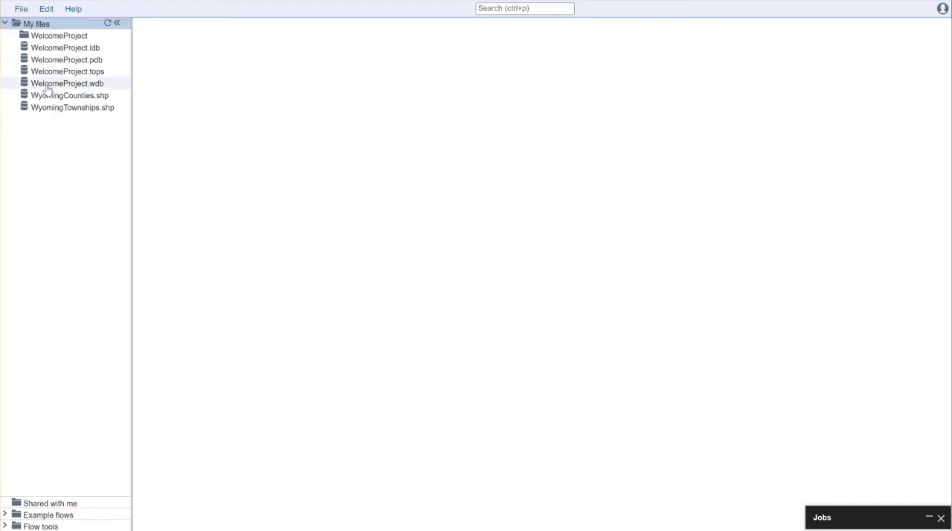
- Move the four WelcomeProject database files and the WyomingCounties and WyomingTownships shapefiles into the WelcomeProject folder
left_click_drag(62, 51, 63, 38)
left_click_drag(64, 69, 61, 37)
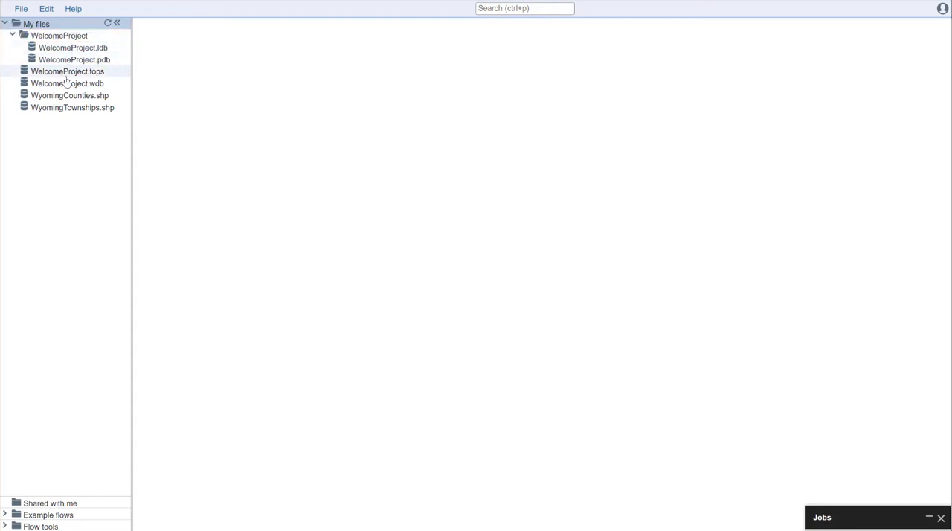
mouse_move(64, 84)
left_mouse_down()
mouse_move(61, 37)
mouse_move(75, 74)
left_mouse_up()
left_click_drag(77, 109, 79, 95)
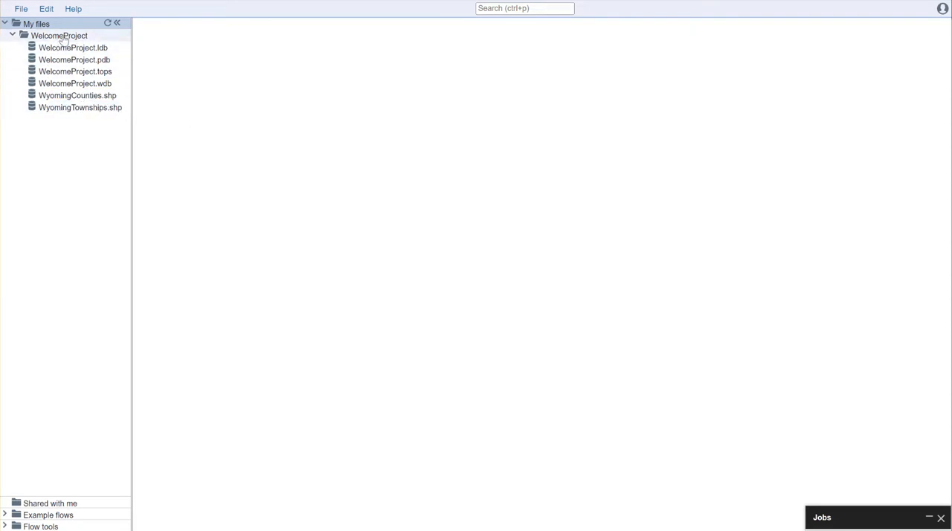
- Create a new petrophysical calculation named WelcomeProject.cpi in the WelcomeProject folder
left_click(22, 10)
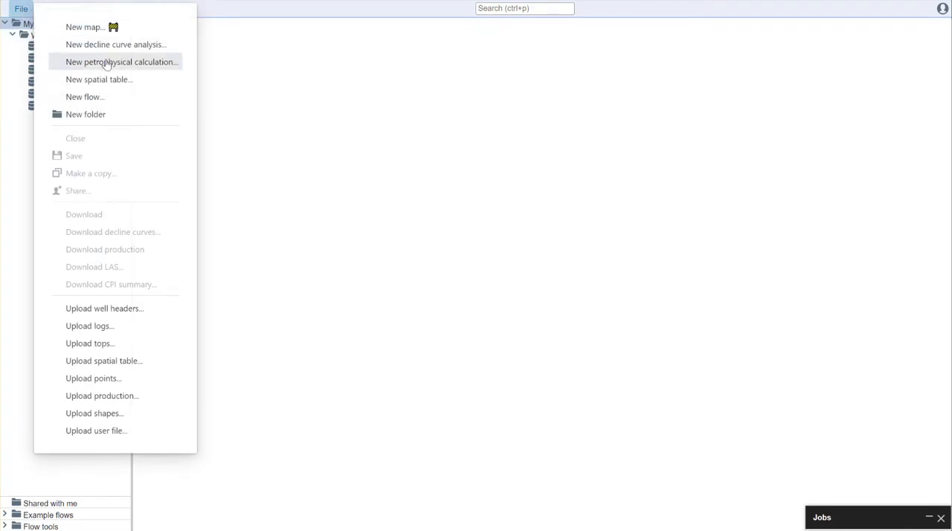
left_click(277, 90)
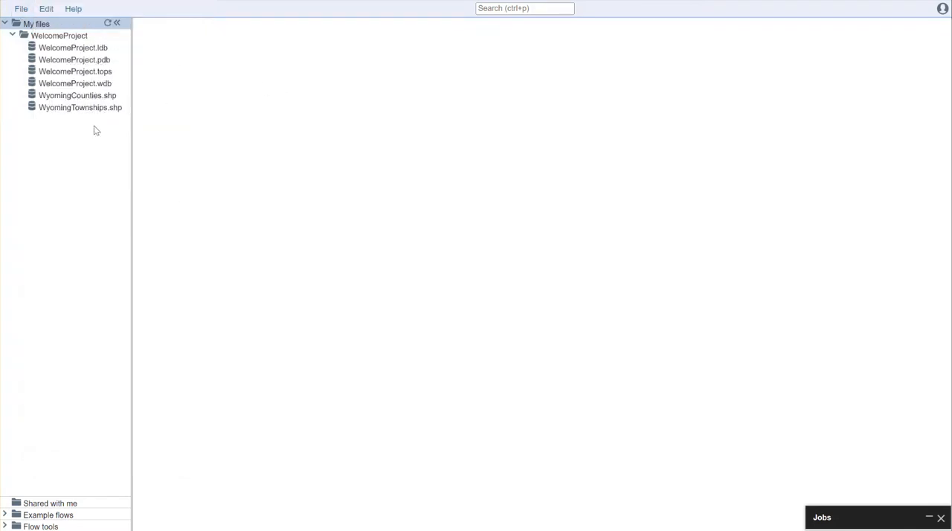
right_click(67, 41)
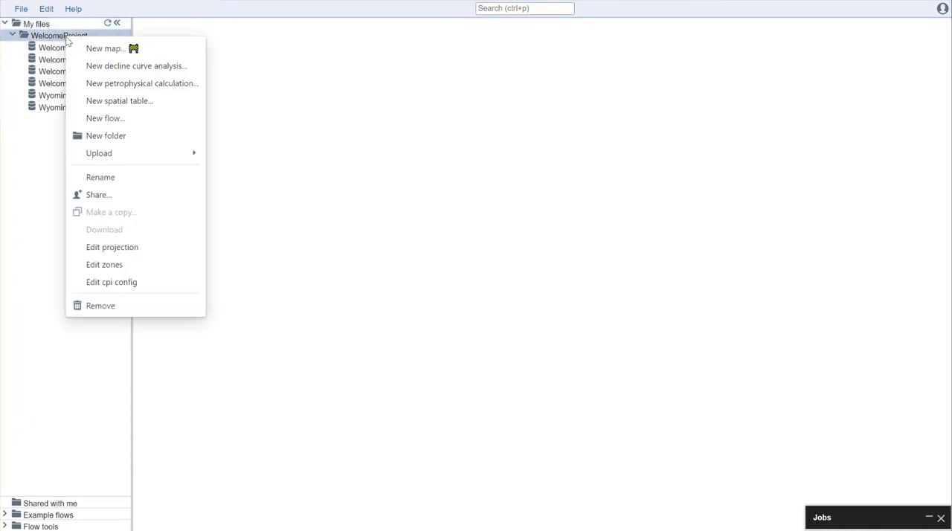
left_click(125, 84)
type("WelcomeProje")
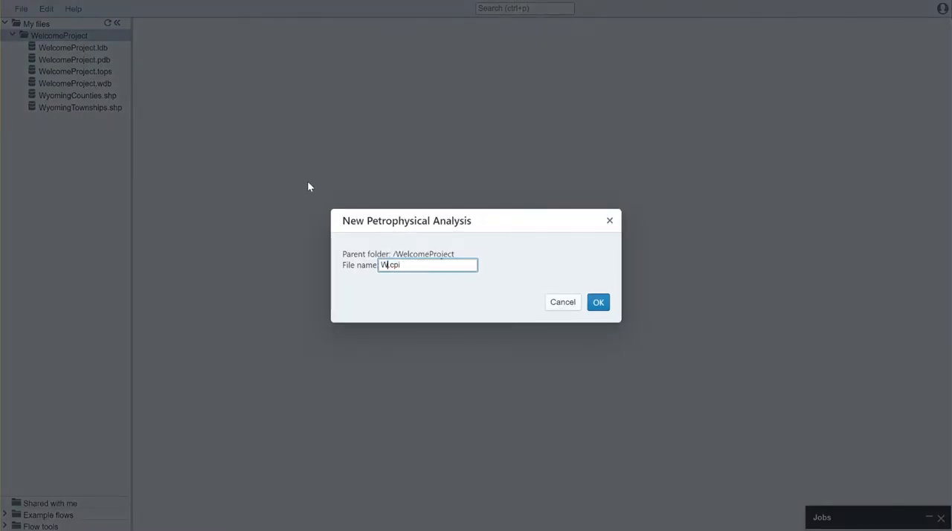
type("ct")
left_click(598, 303)
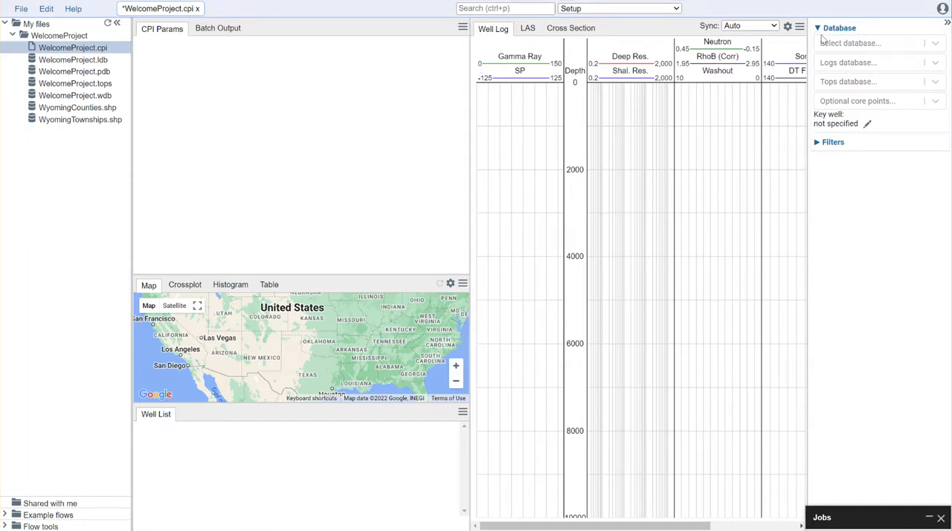
- Assign WelcomeProject.wdb as the well database, WelcomeProject.ldb as the logs database and WelcomeProject.tops as the tops database
left_click(936, 44)
left_click(919, 71)
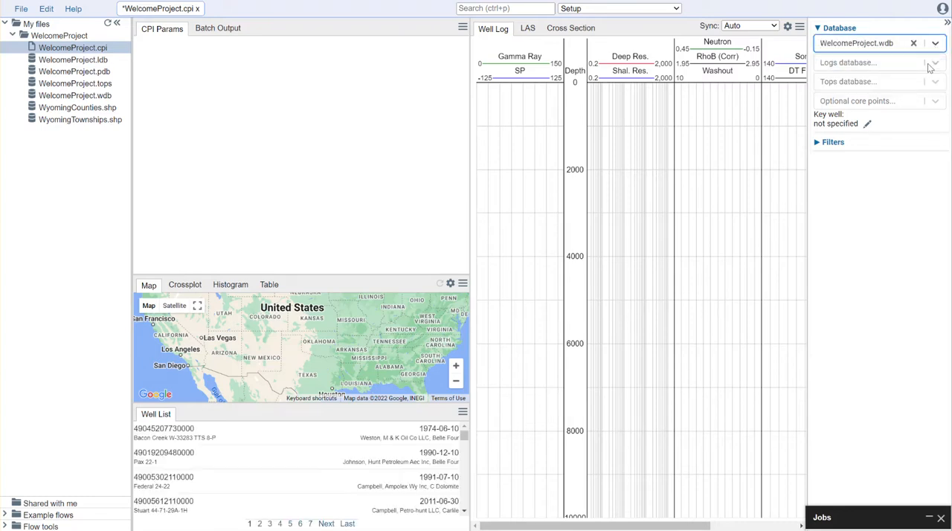
left_click(908, 63)
left_click(903, 90)
left_click(935, 82)
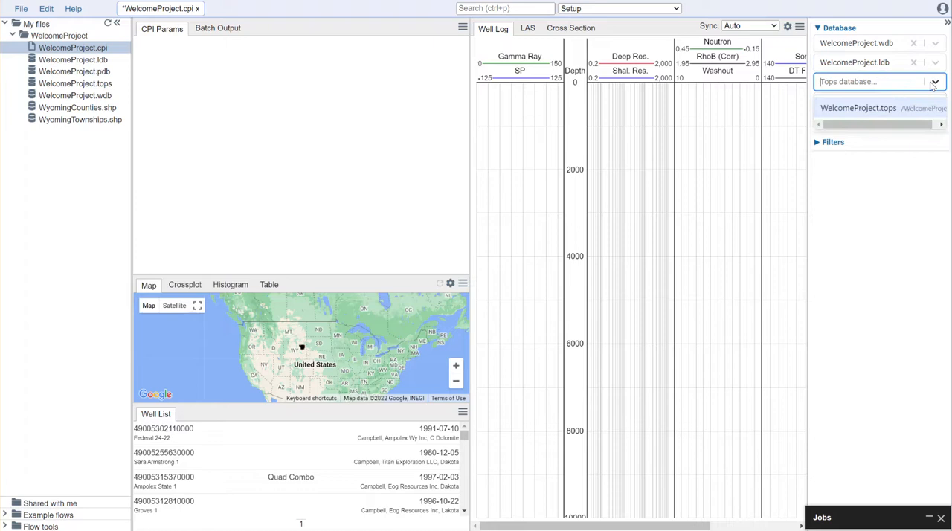
left_click(893, 107)
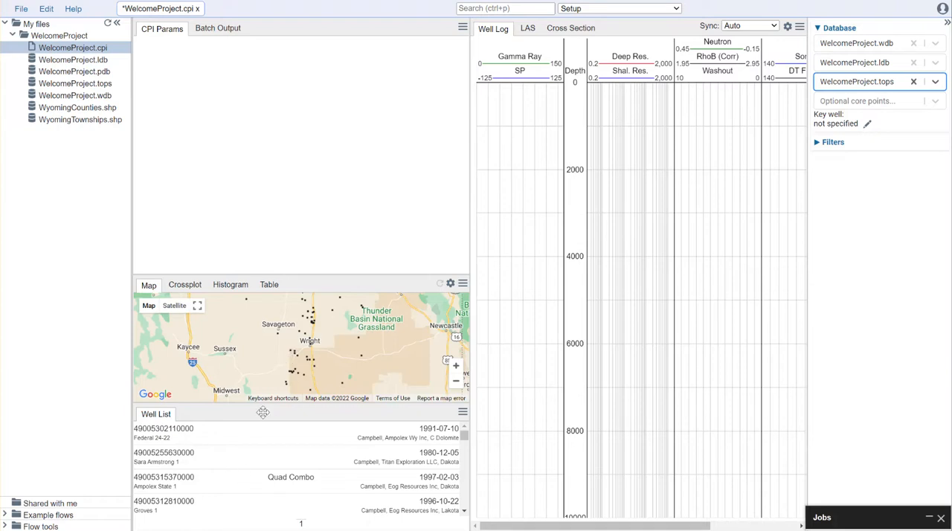
- Display the logs of the Ampolex State 1 well and collapse the file tree and the database settings
left_click(227, 488)
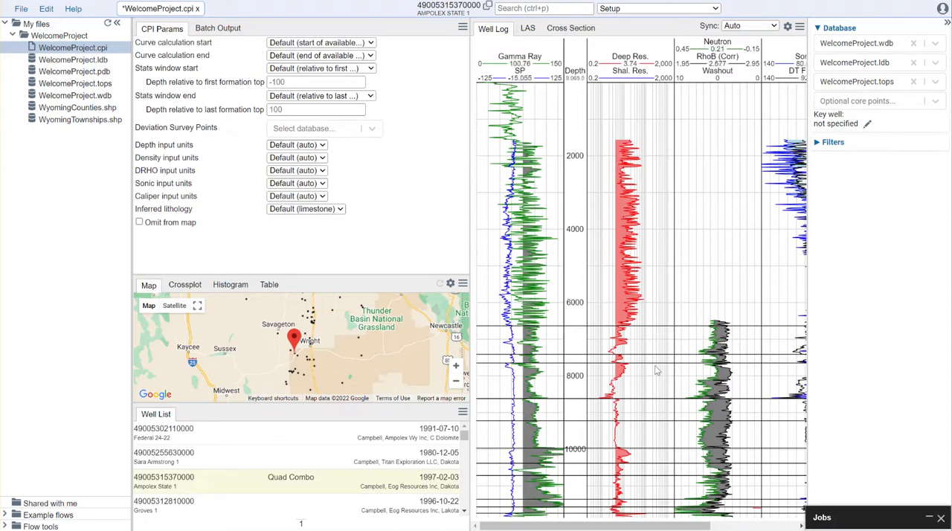
mouse_move(646, 526)
left_mouse_down()
mouse_move(733, 526)
mouse_move(641, 526)
left_mouse_up()
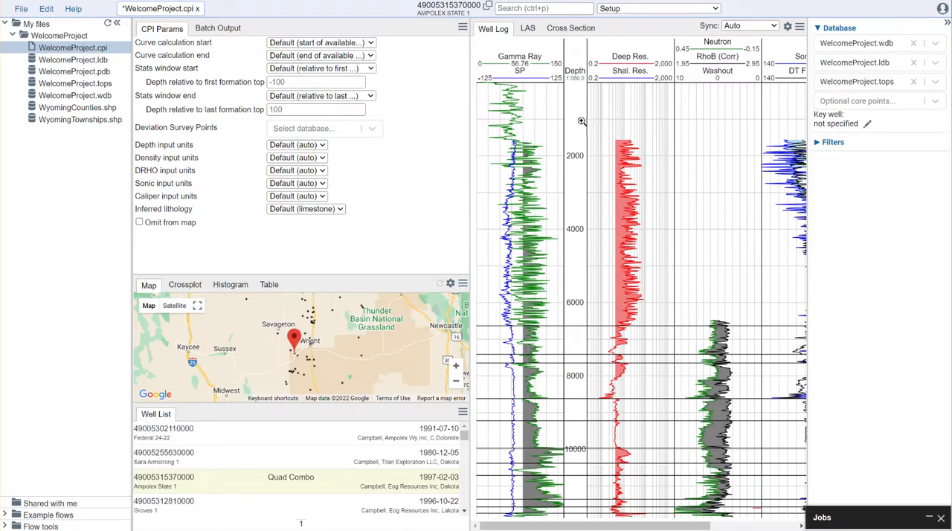
left_click(116, 25)
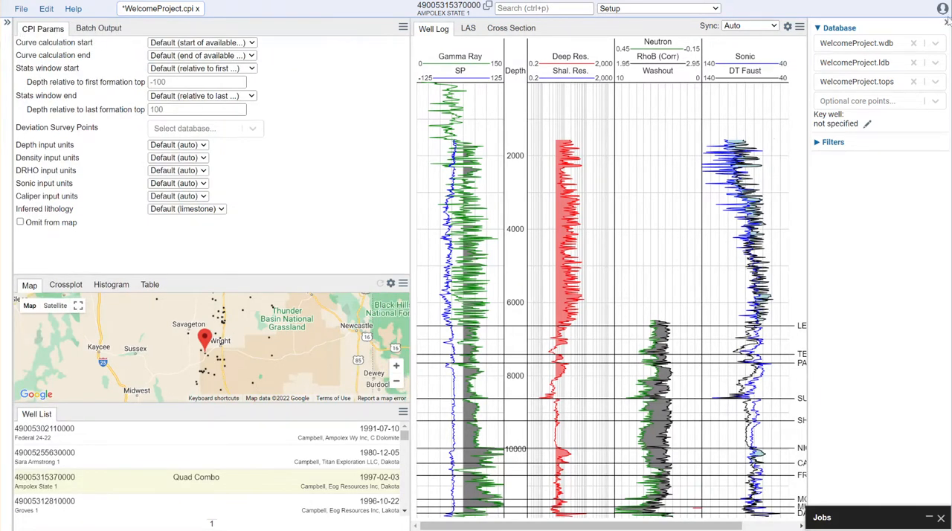
left_click(7, 22)
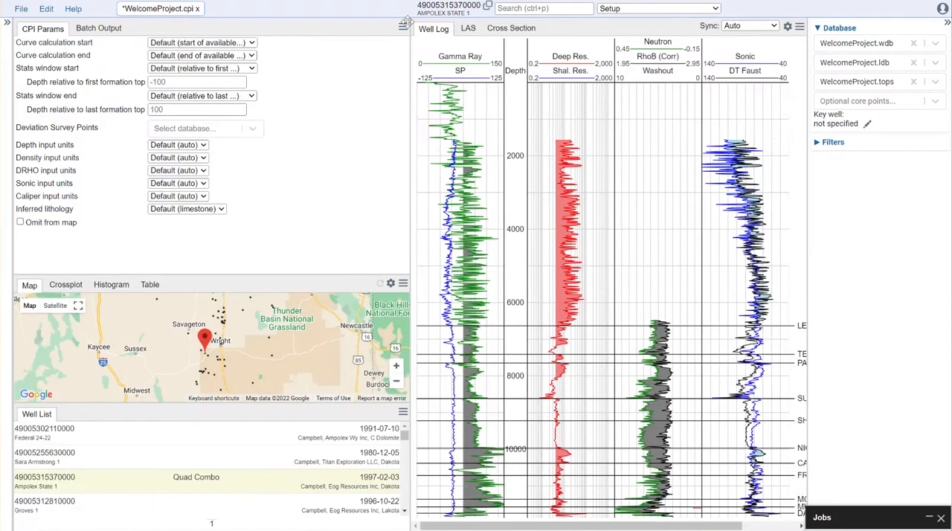
left_click(118, 25)
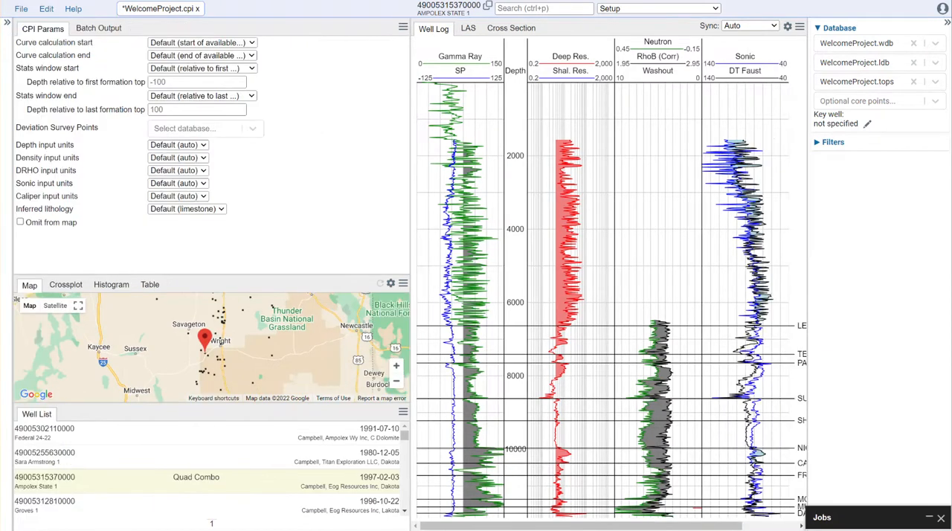
left_click(948, 23)
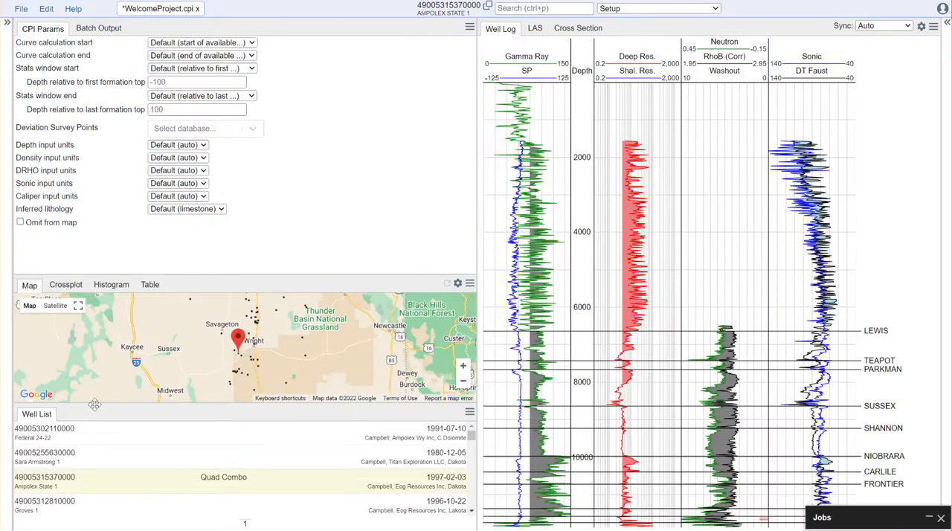
- Move the Well List view into the window that holds the Map and remove the emptied window
left_click_drag(101, 415, 253, 485)
left_click_drag(35, 418, 188, 289)
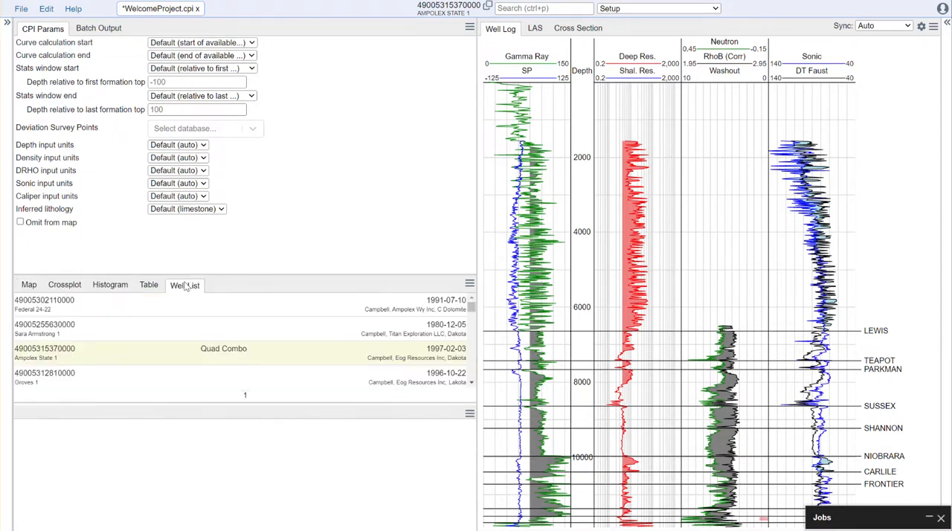
left_click(470, 416)
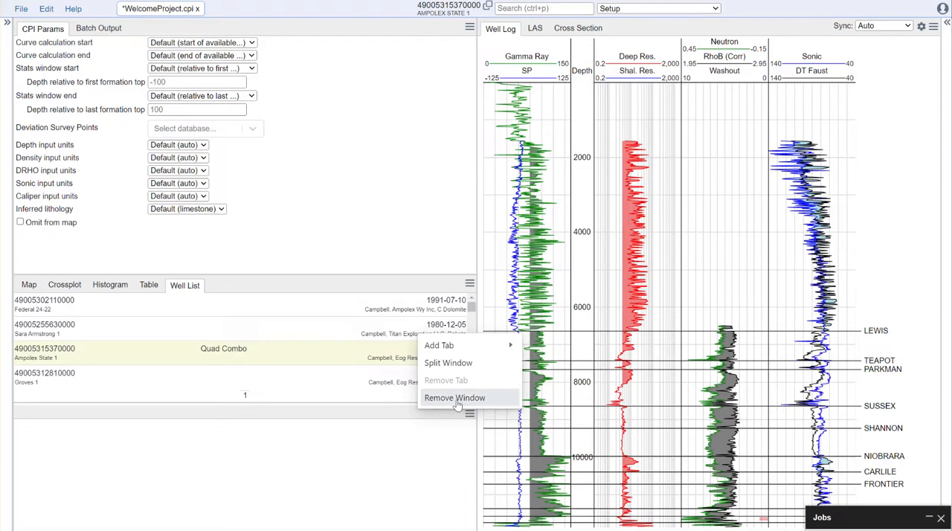
left_click(456, 399)
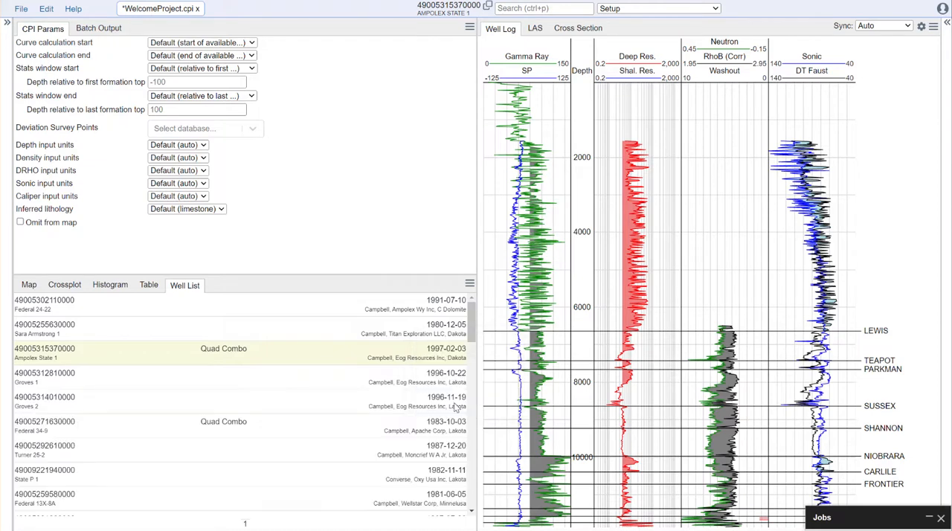
- Split the map window, move the Table view into the Well Log window, and remove the blank window, leaving the well log shown
left_click(470, 284)
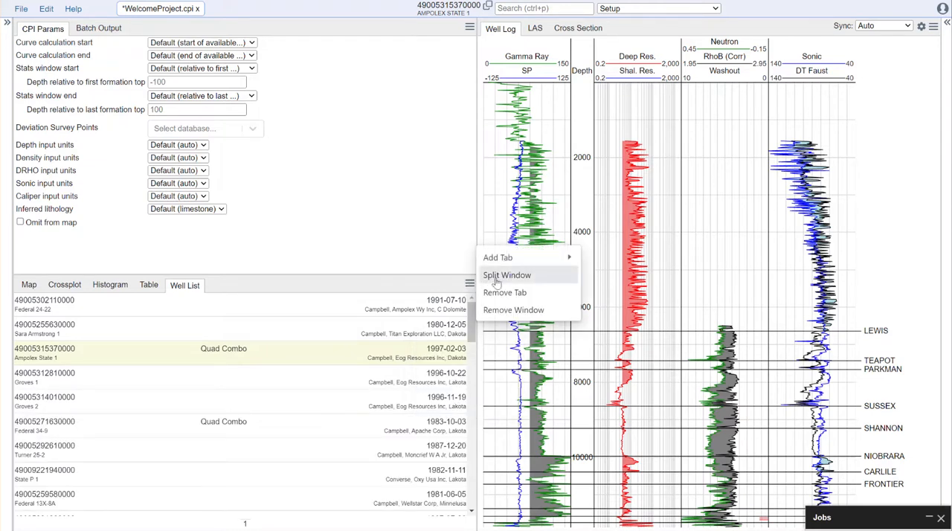
left_click(507, 276)
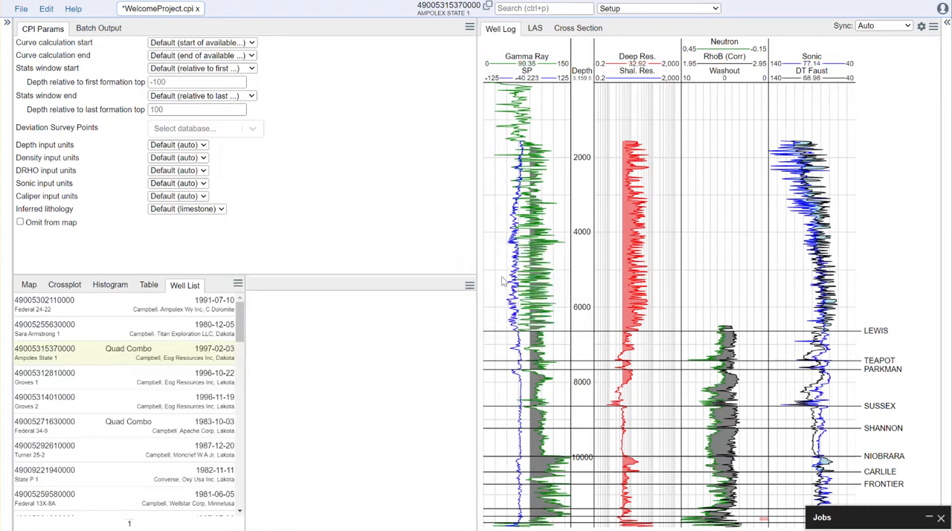
left_click_drag(158, 293, 625, 32)
left_click(469, 285)
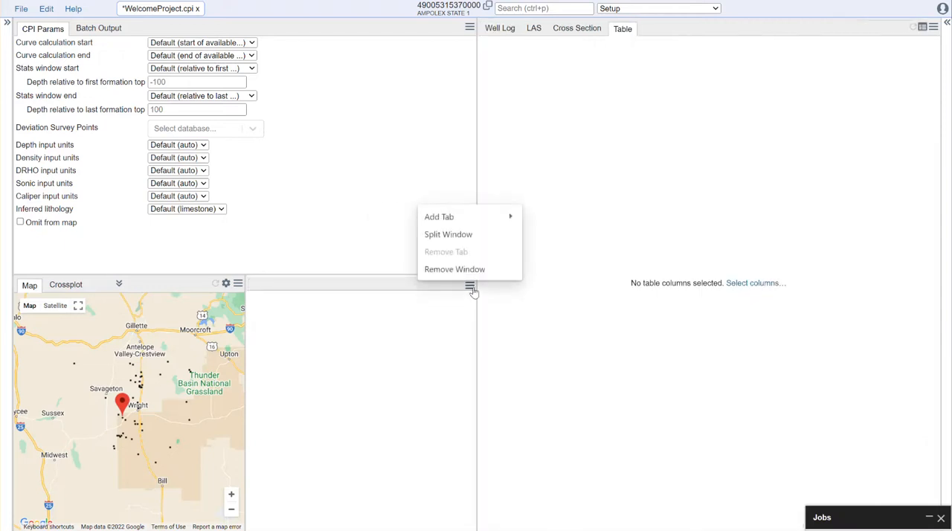
left_click(455, 269)
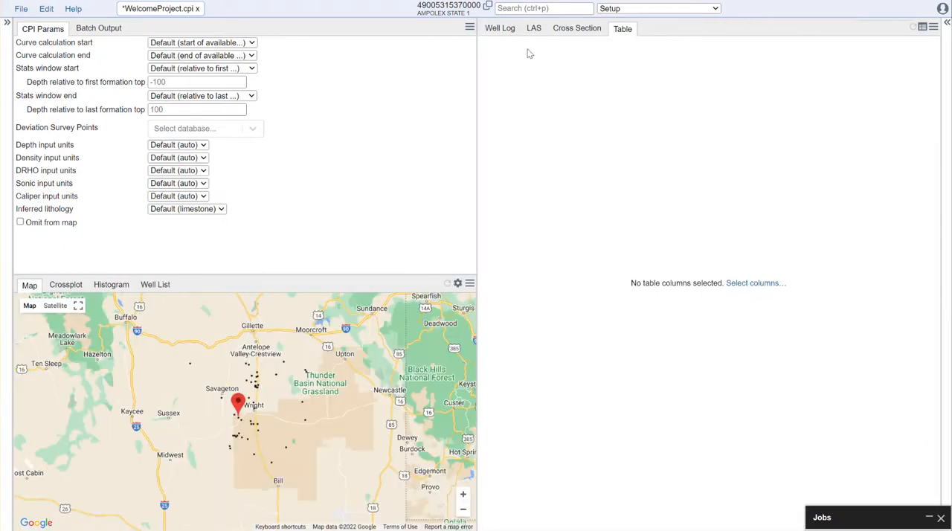
left_click(501, 29)
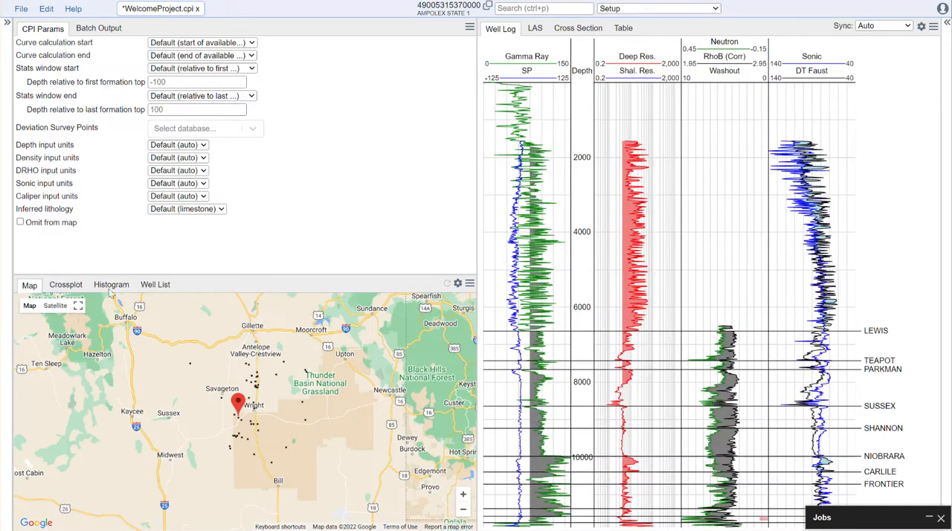
- Move the Histogram view into the CPI Params window and resize the windows to enlarge the map's height and the well log's width
left_click_drag(95, 288, 157, 45)
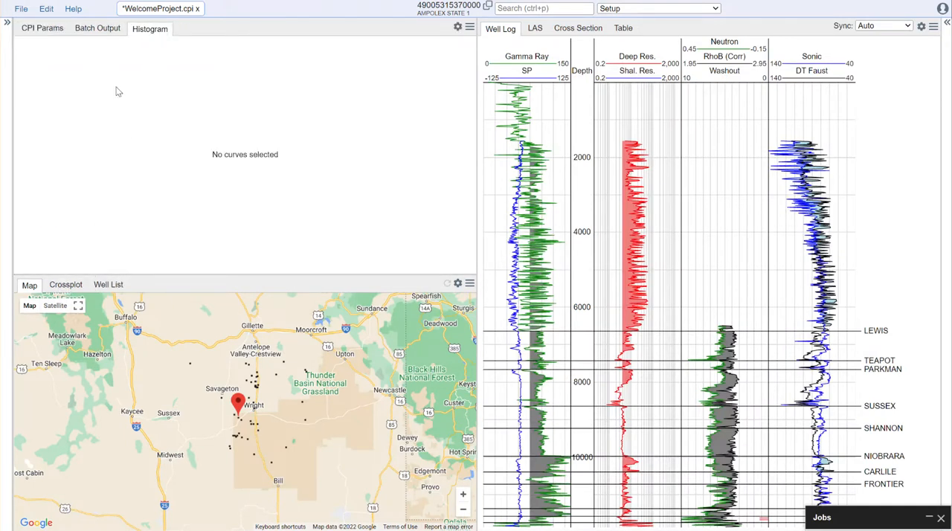
left_click_drag(149, 272, 149, 247)
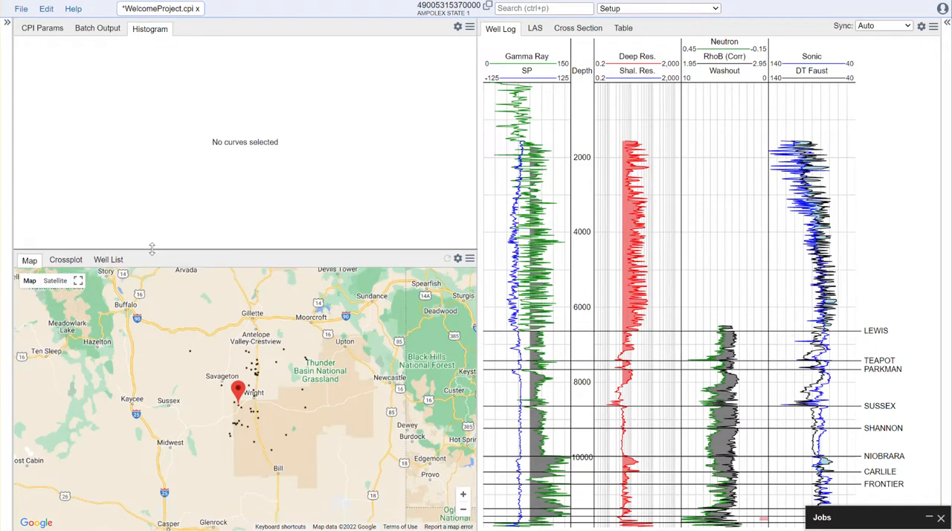
left_click(51, 30)
left_click_drag(479, 205, 425, 204)
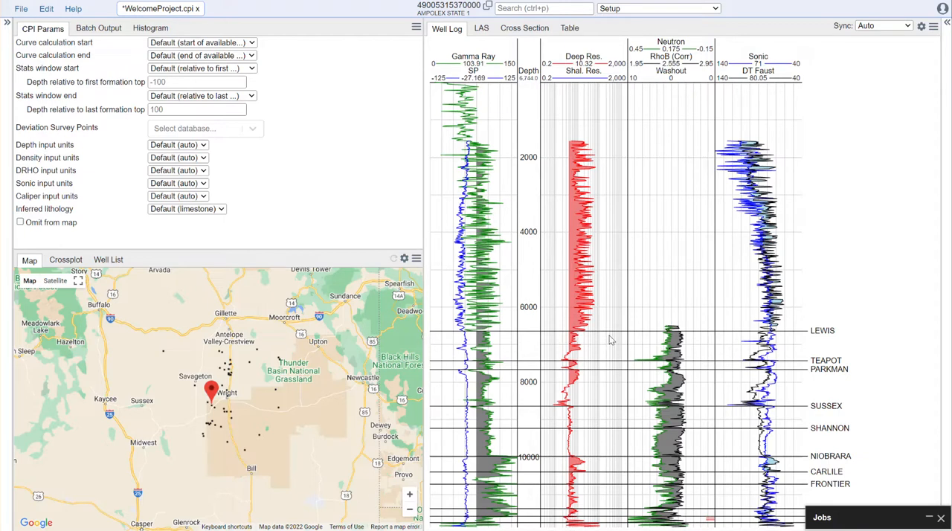
- Zoom the well log into the interval around the Lewis, Teapot and Parkman tops, and restore the full depth range
scroll(607, 344, "up", 5)
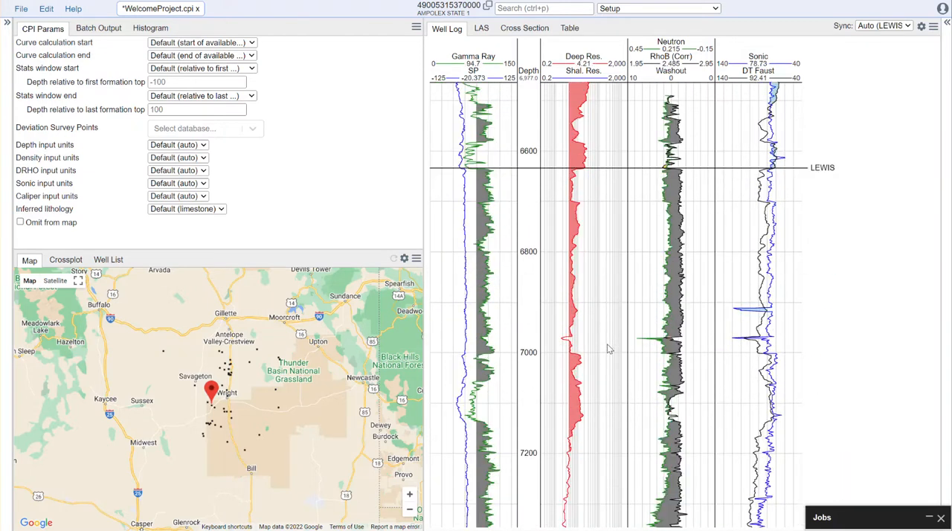
scroll(607, 351, "down", 5)
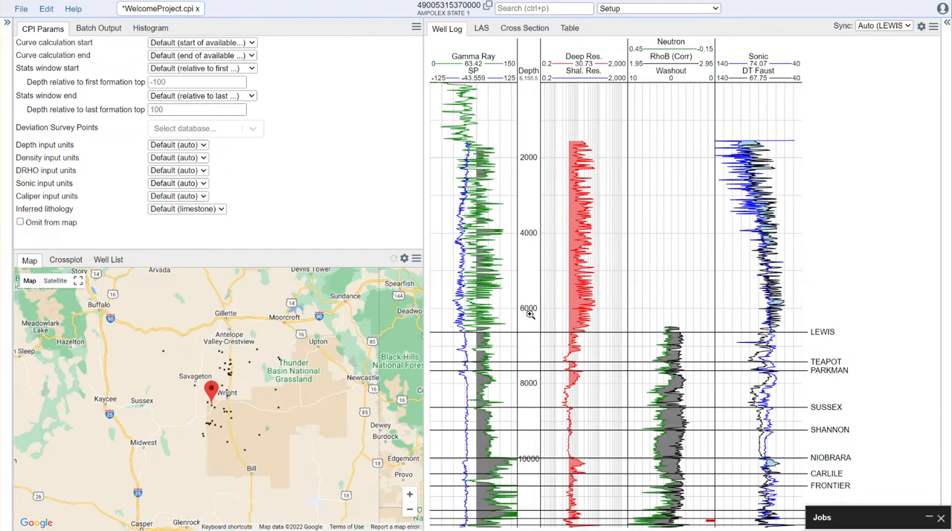
left_click_drag(530, 315, 526, 395)
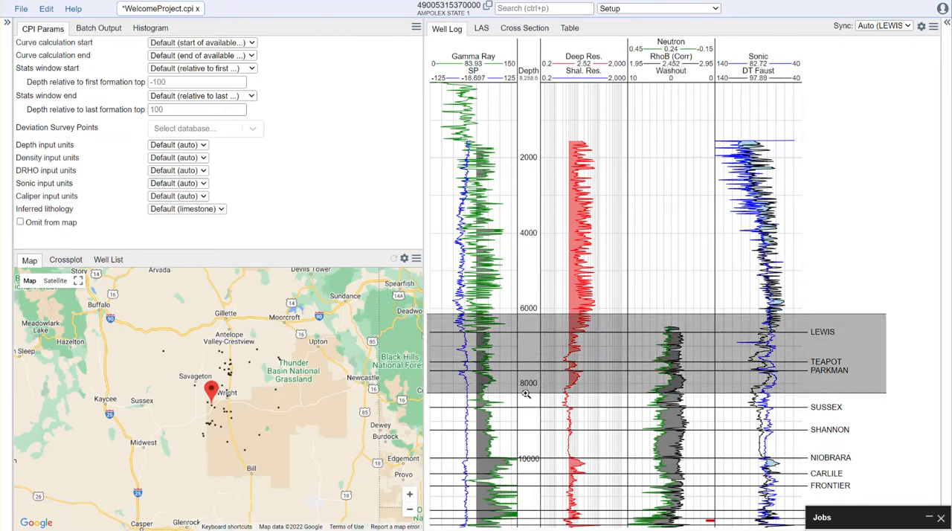
left_click_drag(526, 394, 526, 394)
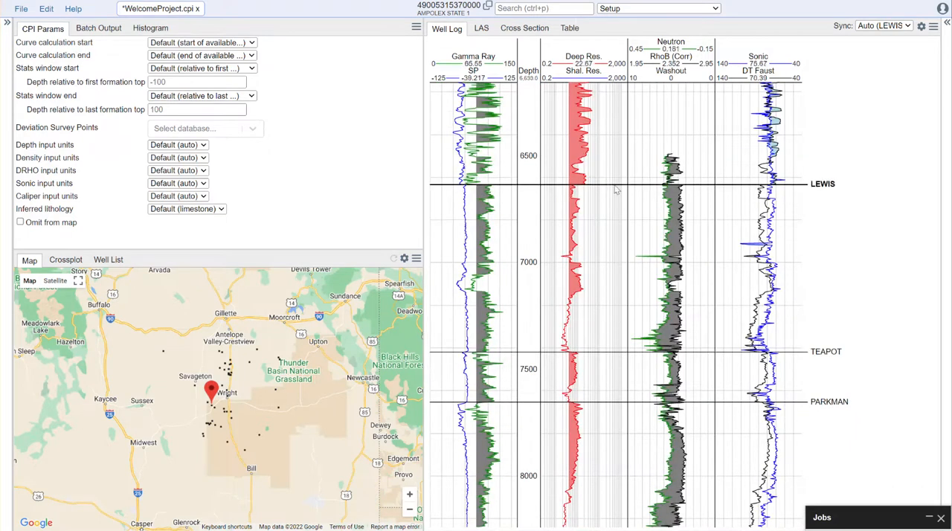
double_click(529, 253)
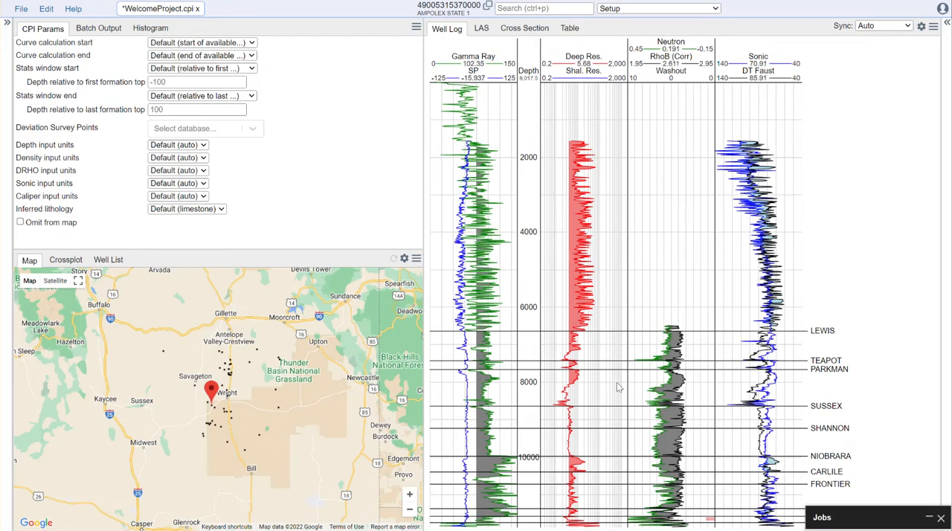
- Zoom the well log into the interval around the Teapot and Parkman tops, and look around the project's wells on the map
scroll(616, 383, "up", 5)
scroll(608, 384, "up", 1)
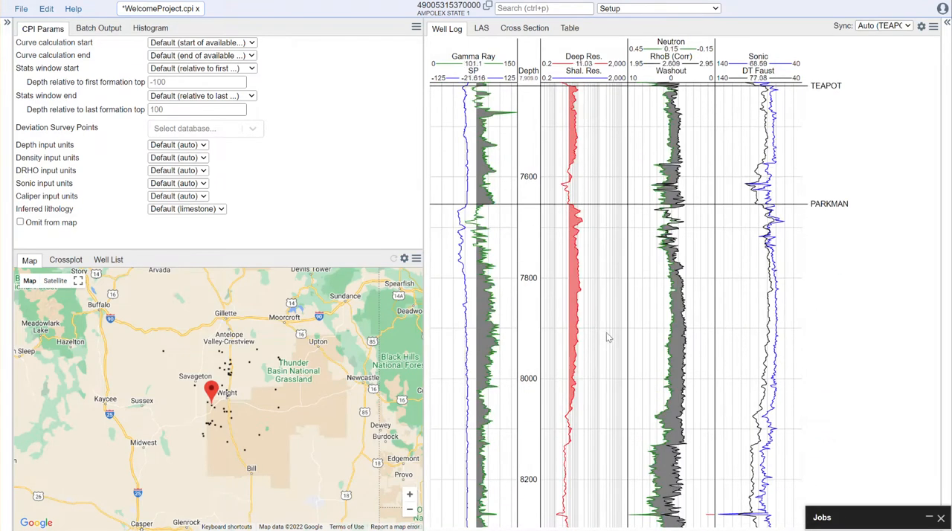
left_click_drag(610, 263, 603, 365)
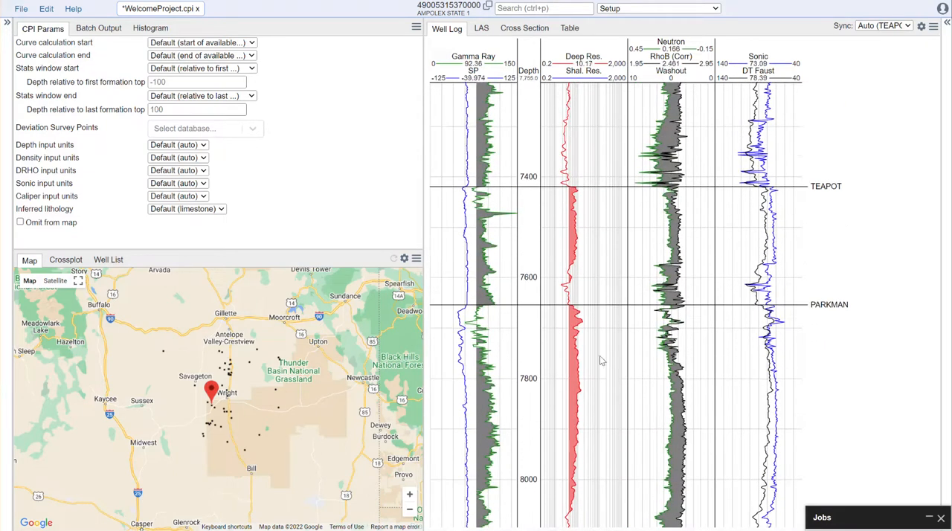
mouse_move(343, 331)
left_mouse_down()
mouse_move(334, 340)
mouse_move(350, 393)
mouse_move(338, 333)
left_mouse_up()
scroll(337, 376, "up", 1)
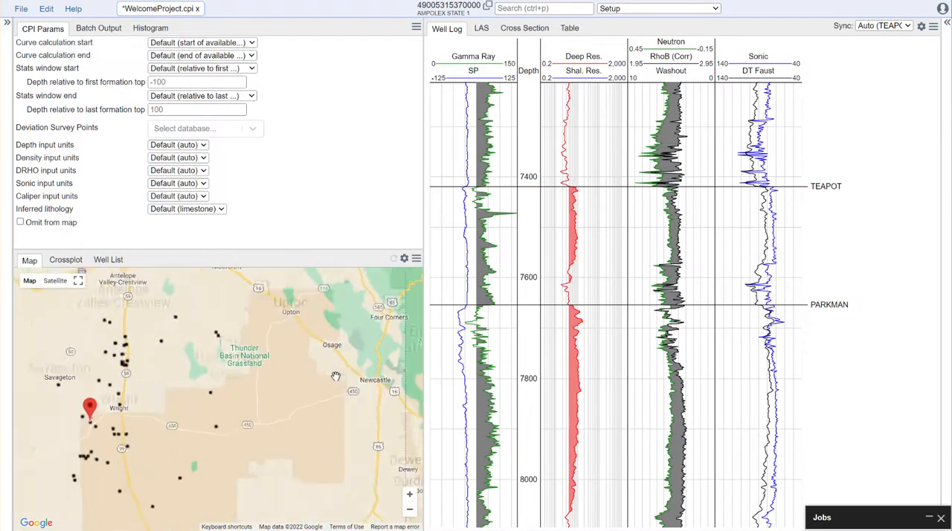
scroll(336, 376, "down", 1)
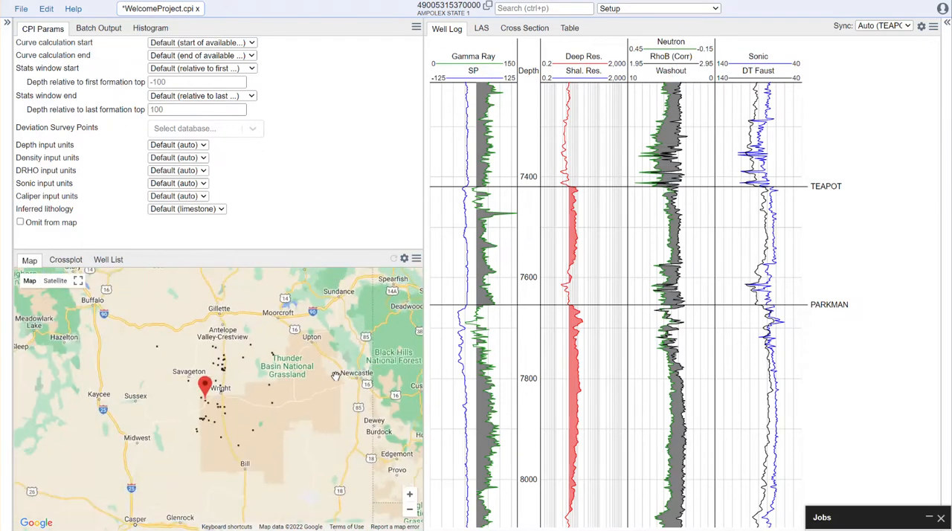
mouse_move(321, 375)
left_mouse_down()
mouse_move(385, 364)
mouse_move(310, 370)
left_mouse_up()
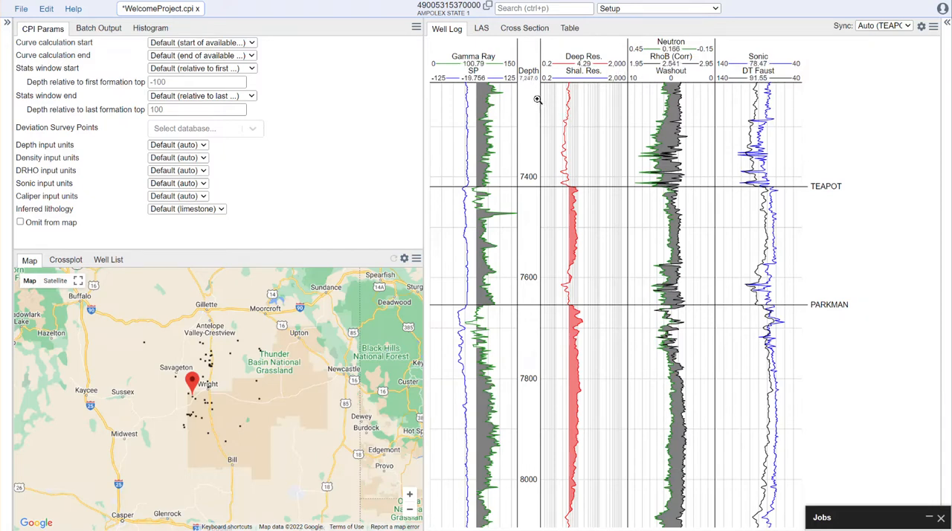
- View the list of tracks in the well log's settings, and close the settings again
mouse_move(500, 82)
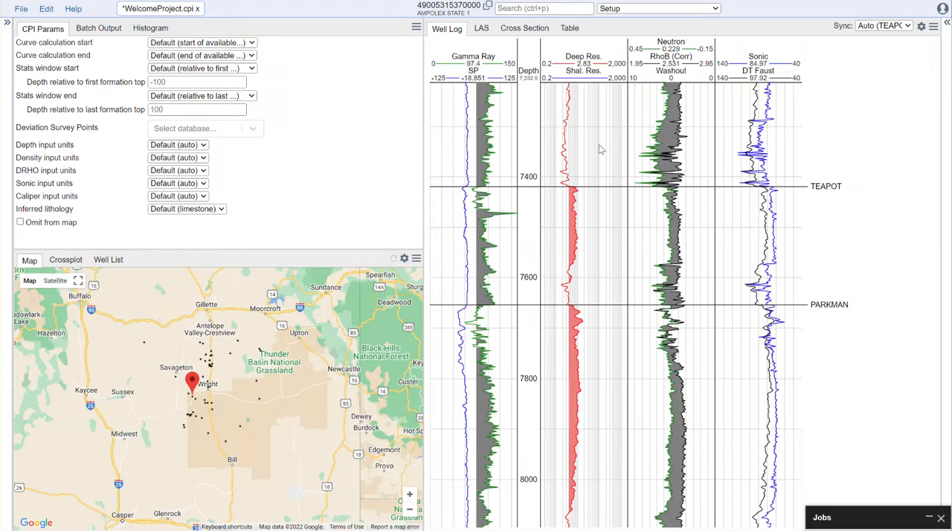
left_click(922, 28)
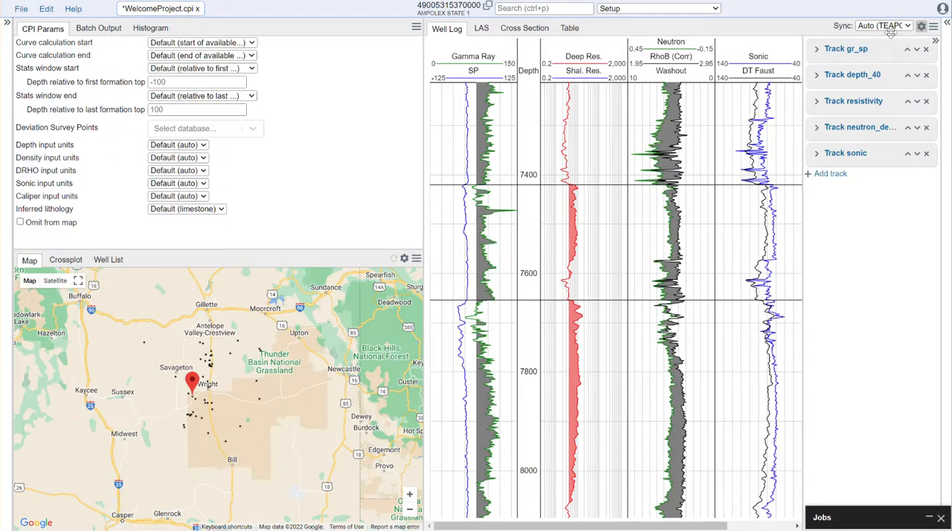
left_click(936, 41)
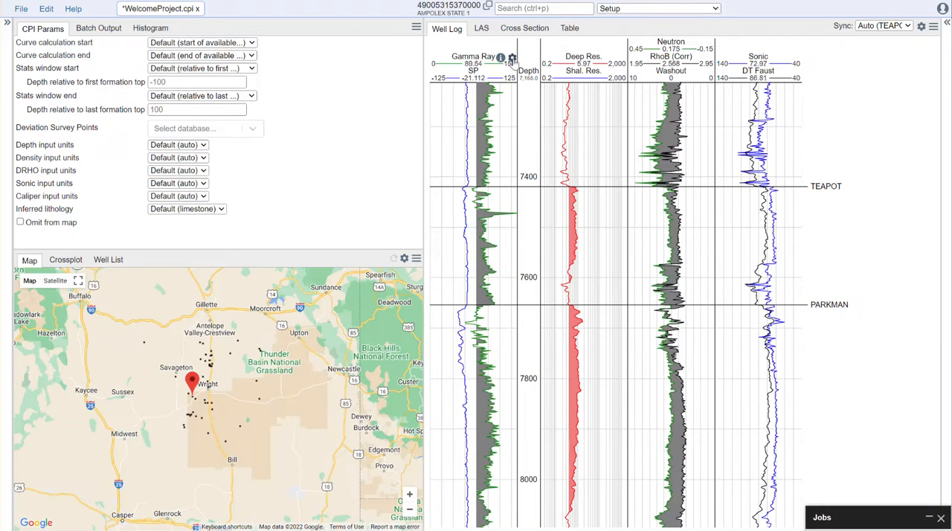
- Set the maximum X scale value of the Gamma Ray curve in the gr_sp track to 250
left_click(513, 58)
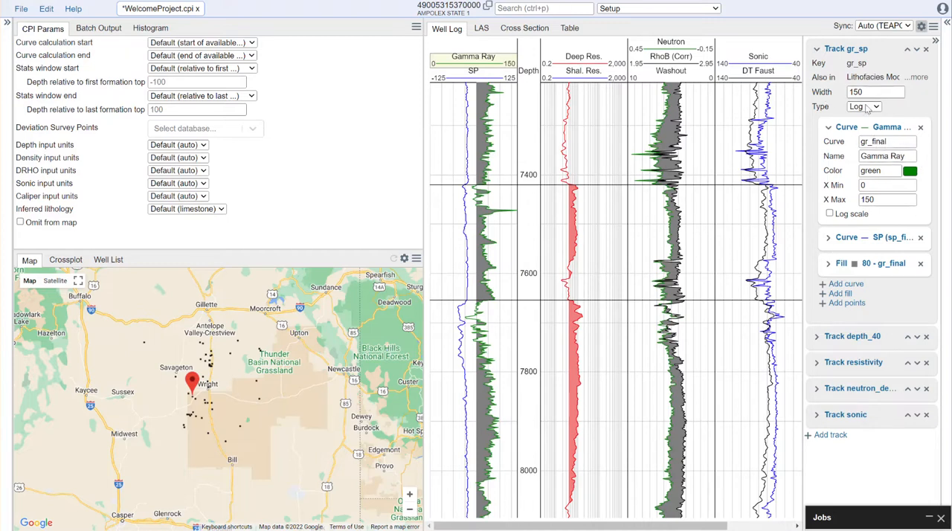
left_click_drag(881, 201, 841, 200)
type("250")
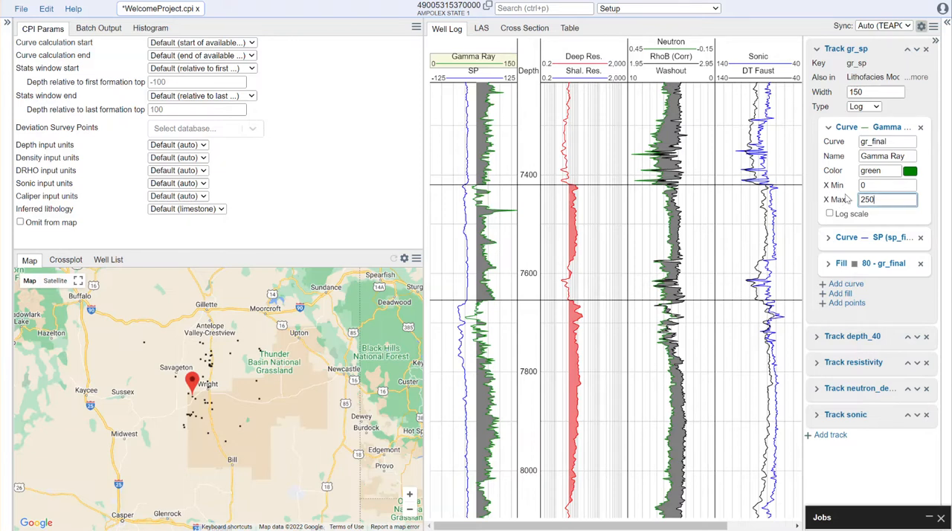
left_click(872, 186)
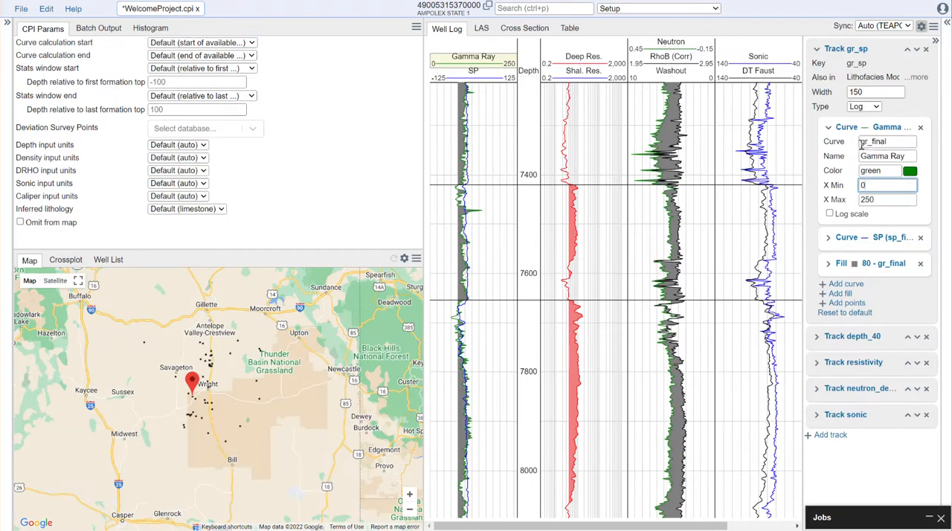
- Rename the Gamma Ray curve in the gr_sp track as GR
left_click_drag(908, 158, 842, 158)
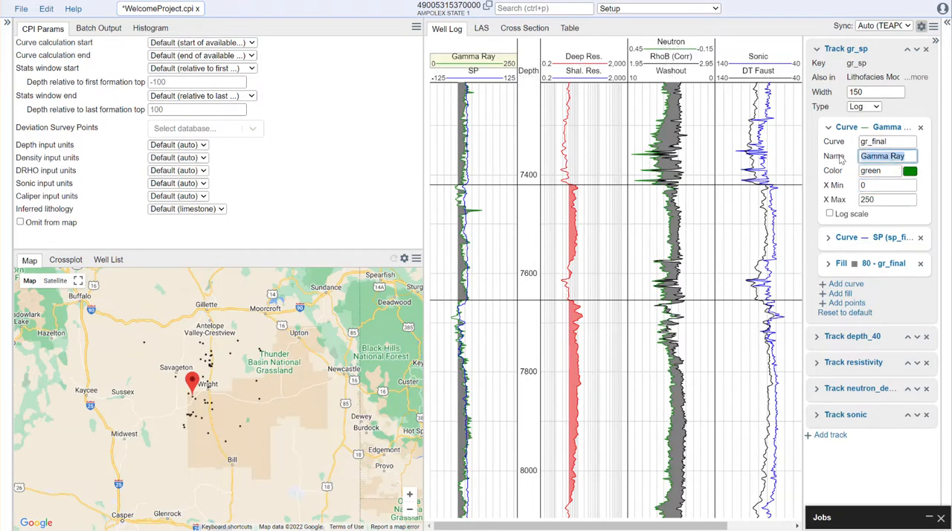
type("GR")
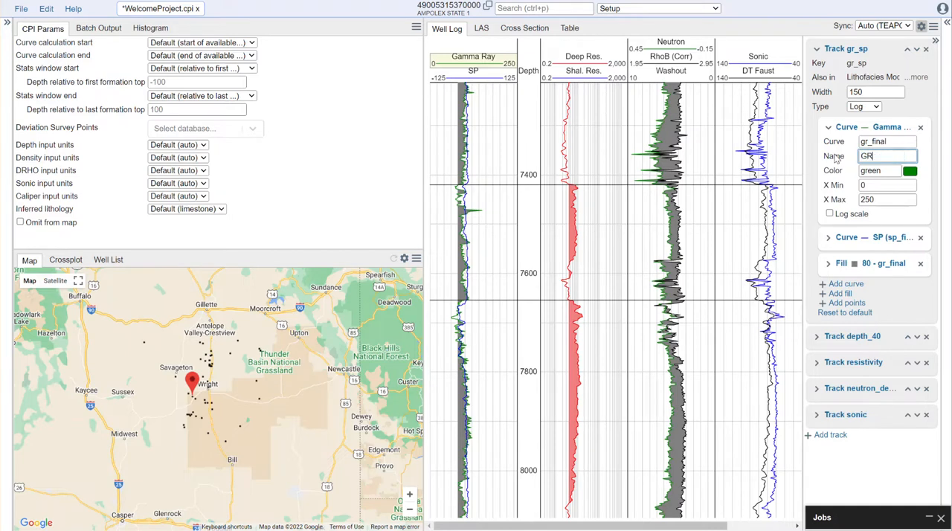
left_click(873, 198)
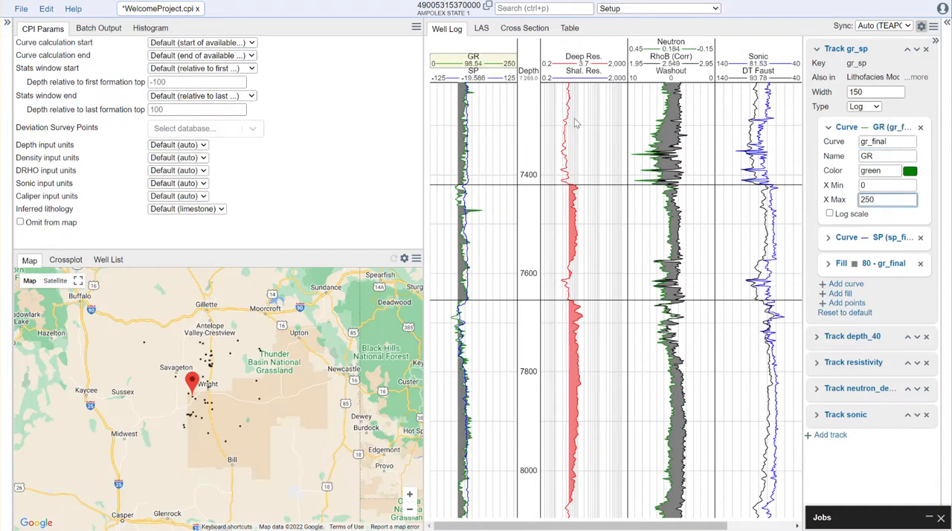
- Set the width of the gr_sp track to 175 and close the well log settings
left_click_drag(877, 92, 839, 99)
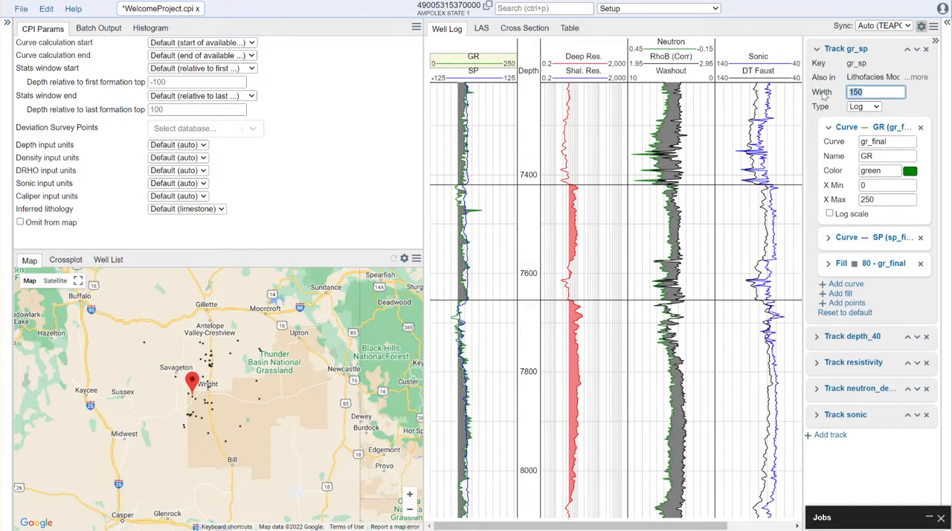
type("17")
left_click(923, 103)
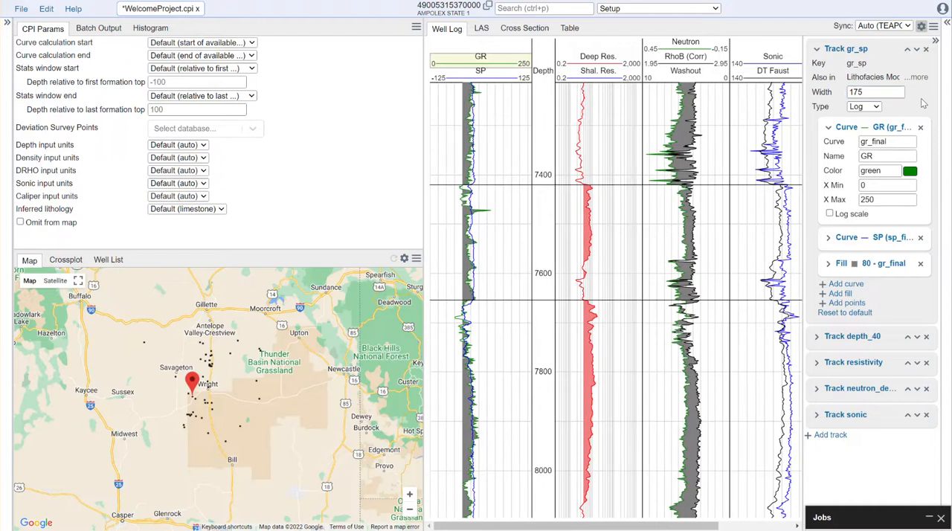
left_click(922, 27)
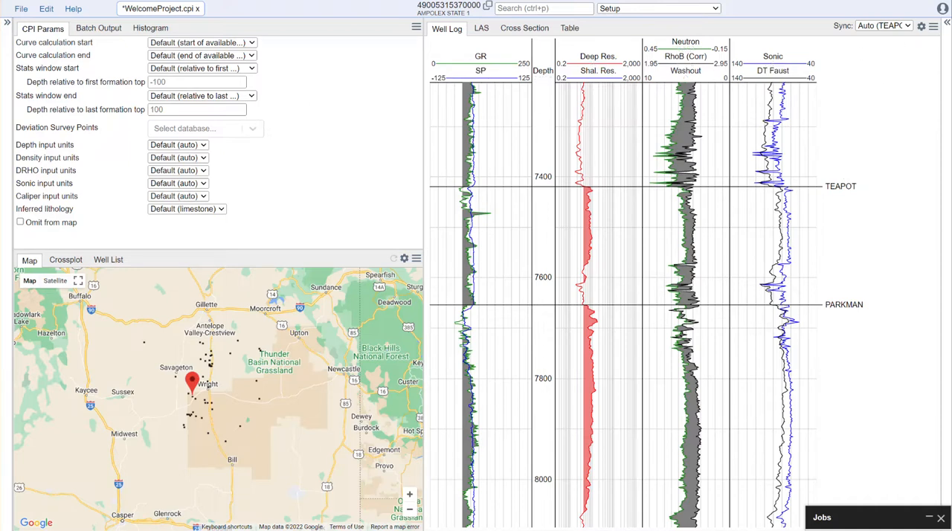
- Specify the displayed well, Ampolex State 1, as the project's key well by copying its identifier into the database settings
left_click(947, 24)
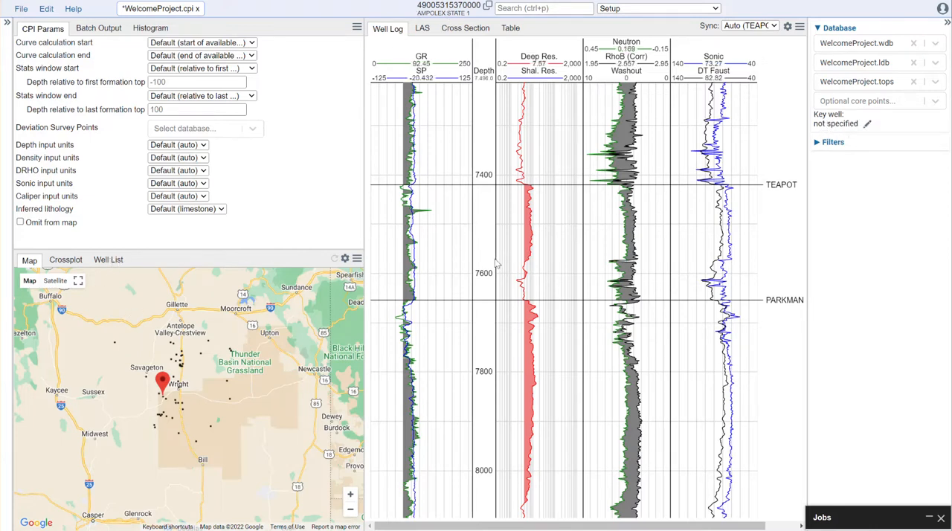
left_click(488, 8)
left_click(868, 124)
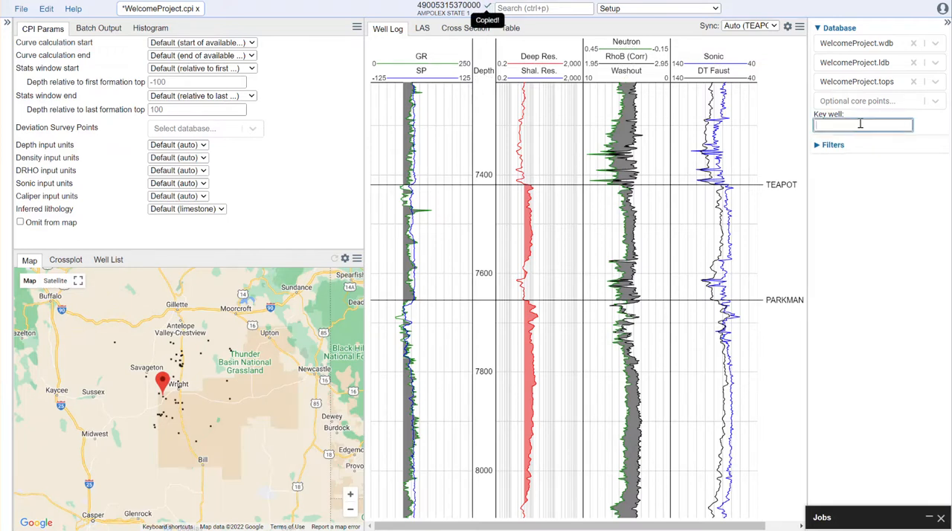
key("ctrl+v")
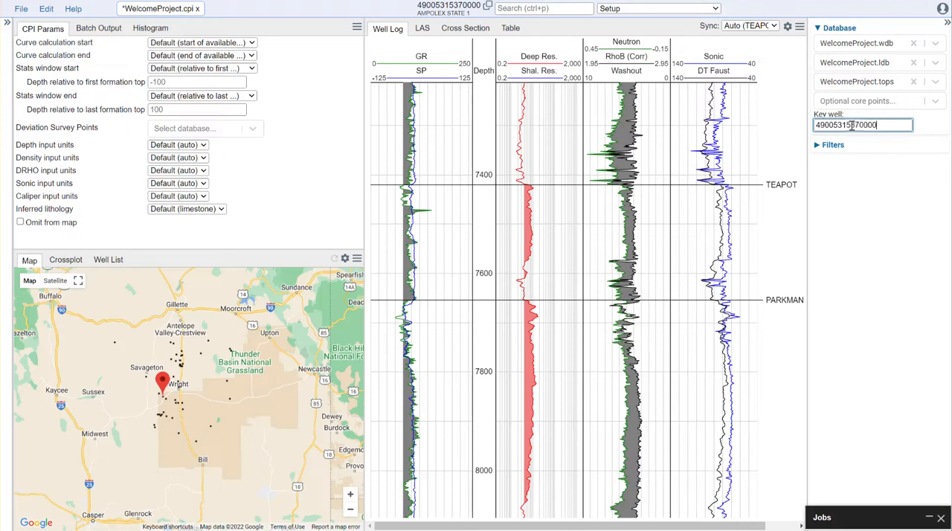
left_click(889, 196)
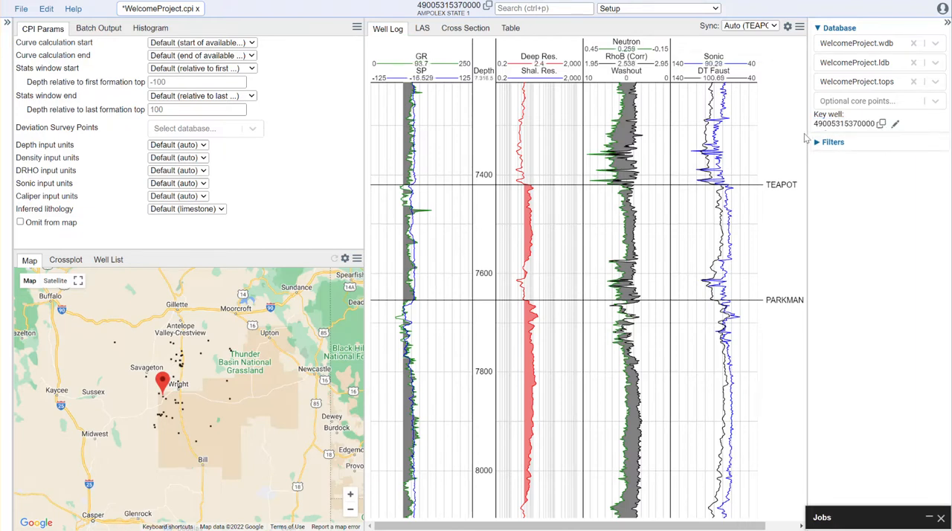
- Check the key well in the Well List, and try jumping back to it from another well selected on the map
left_click(108, 261)
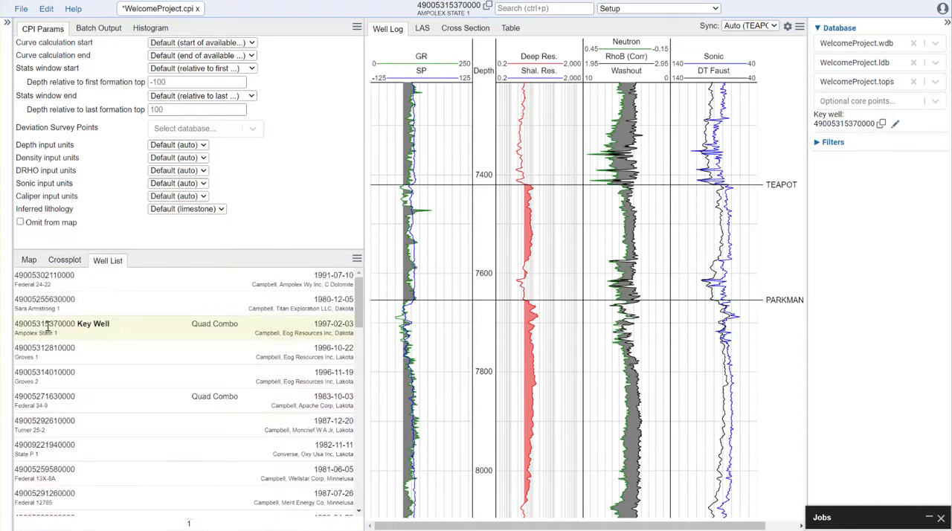
left_click(31, 261)
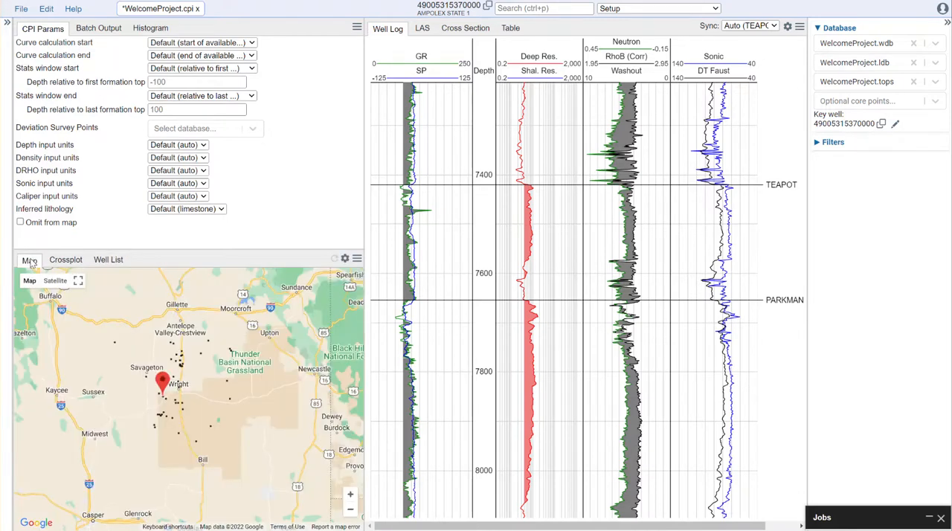
left_click(209, 336)
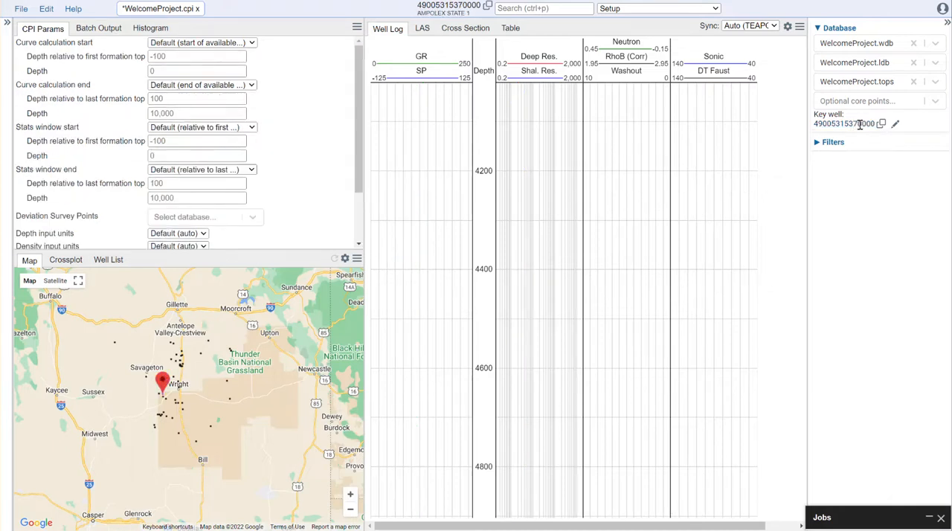
scroll(753, 230, "down", 5)
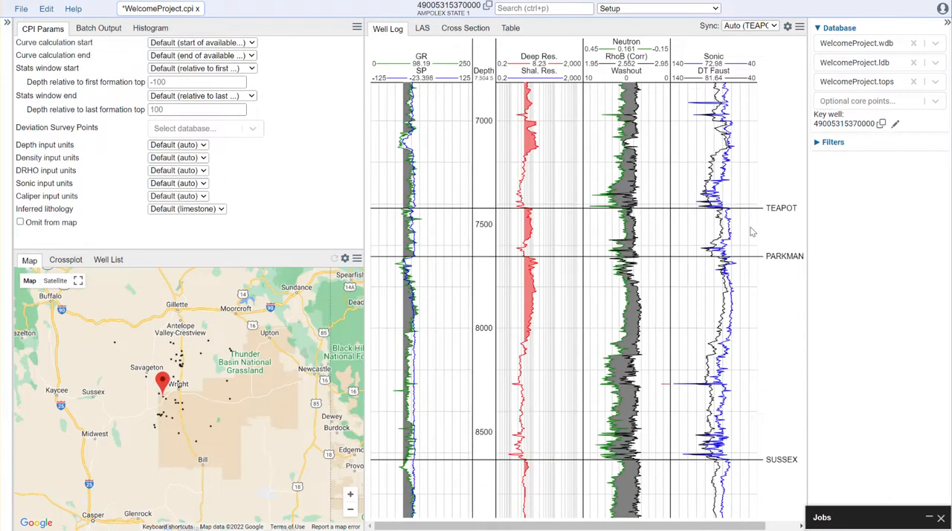
- Hide the database settings and save the WelcomeProject.cpi calculation
left_click(948, 24)
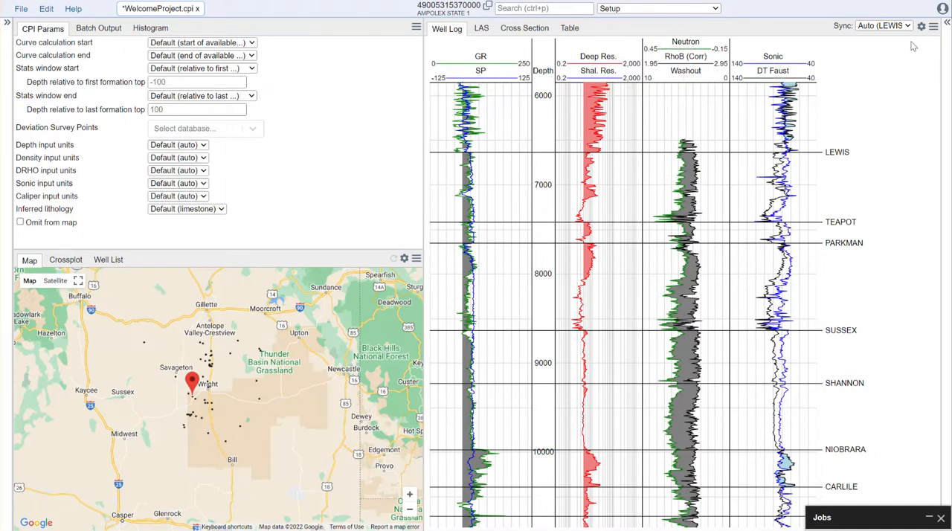
left_click(21, 9)
left_click(88, 157)
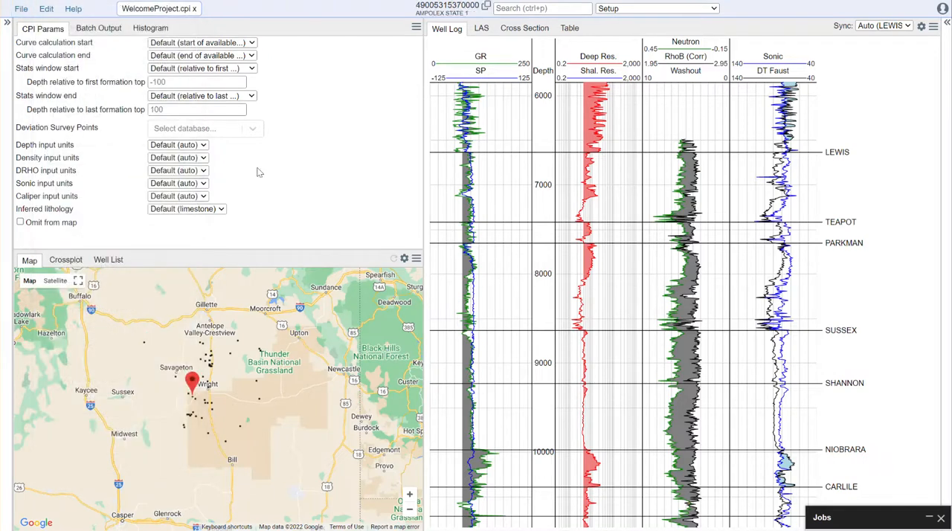